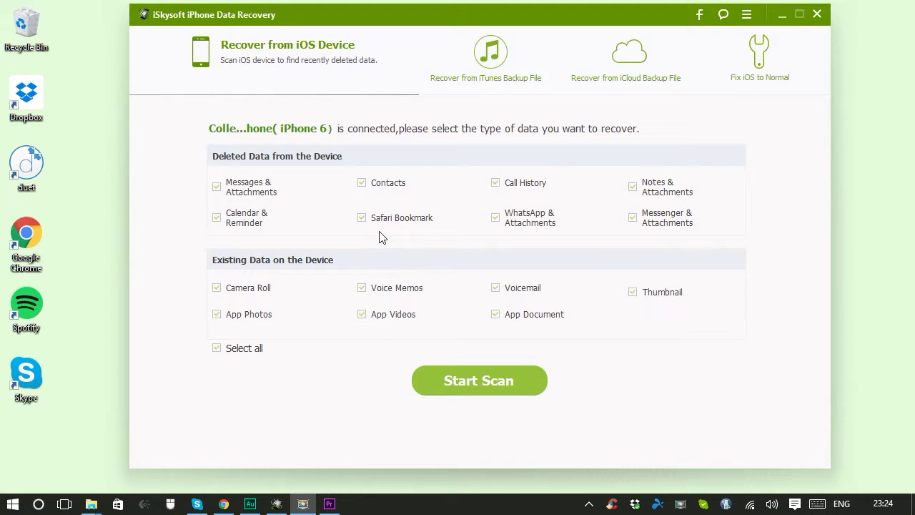
# - Limit the iPhone scan to Messages & Attachments only and start scanning
pyautogui.click(241, 348)
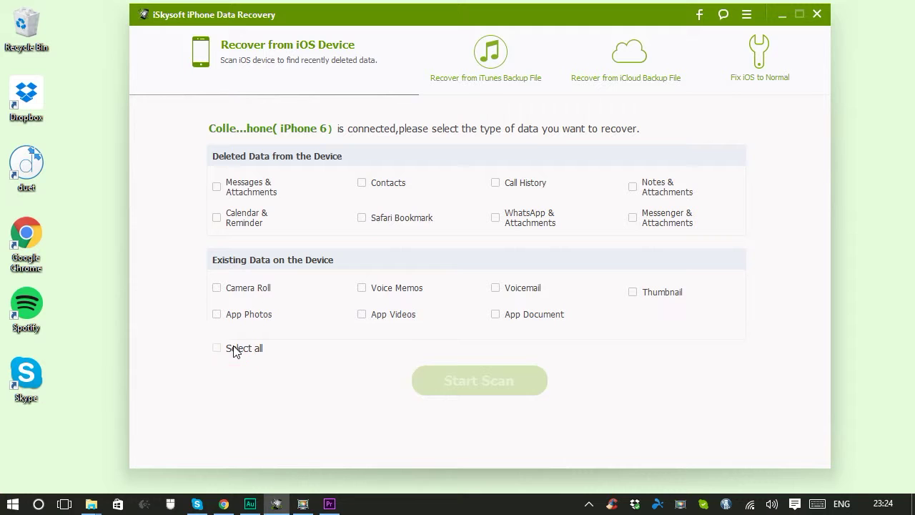
pyautogui.click(239, 189)
pyautogui.click(457, 383)
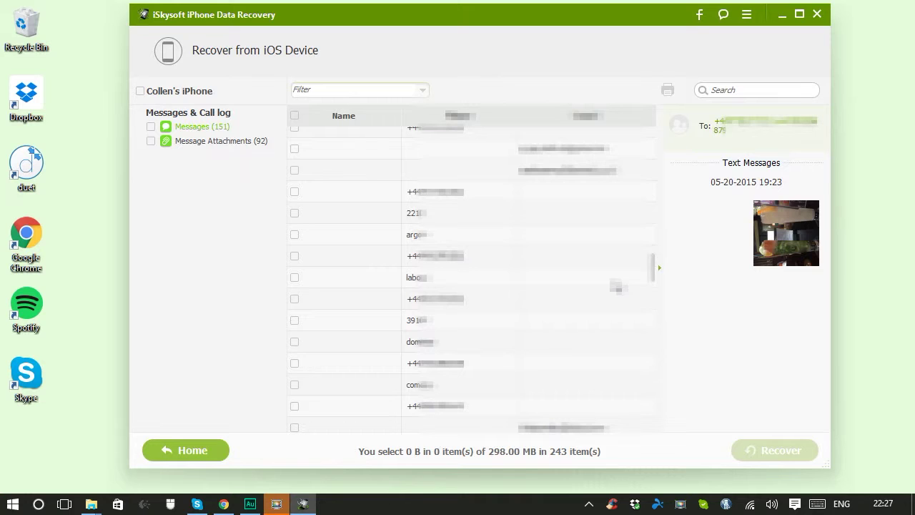
# - Filter to only deleted messages, preview one conversation, mark it, and choose Recover
pyautogui.click(381, 90)
pyautogui.click(386, 126)
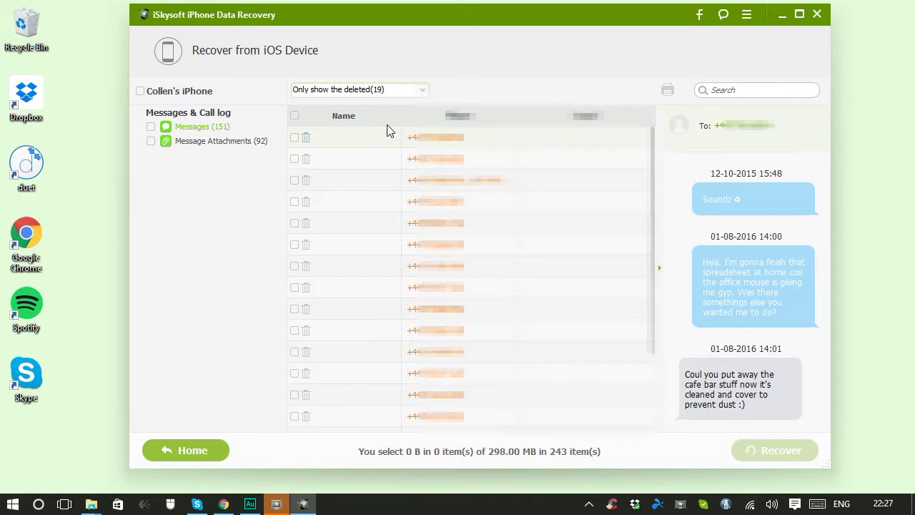
pyautogui.click(490, 253)
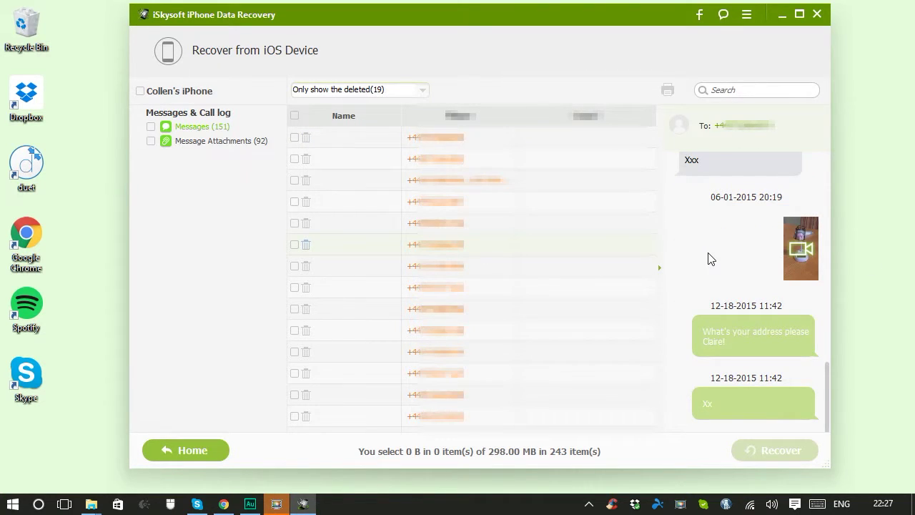
pyautogui.scroll(10, 711, 259)
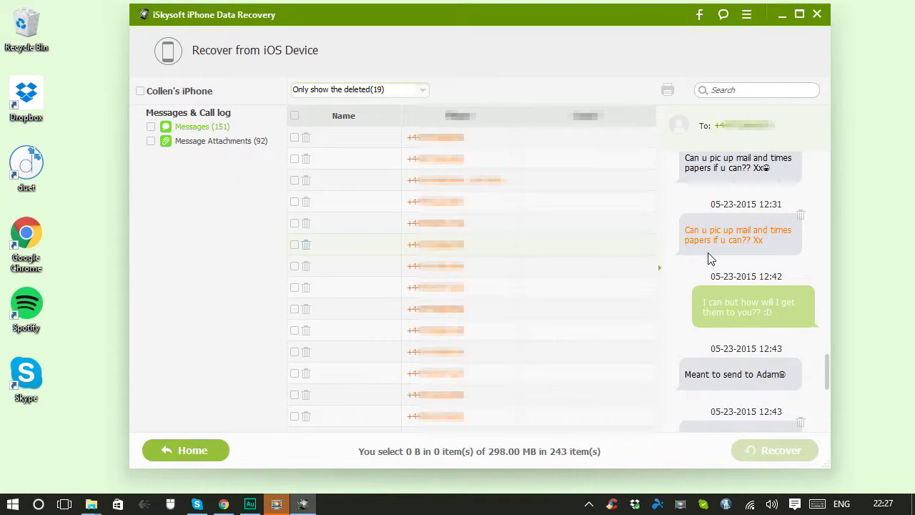
pyautogui.scroll(-10, 711, 258)
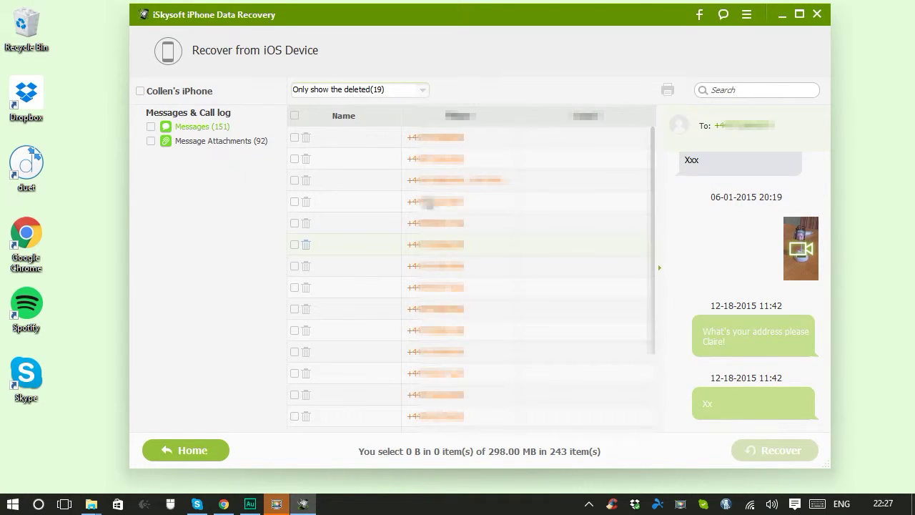
pyautogui.click(294, 245)
pyautogui.click(756, 458)
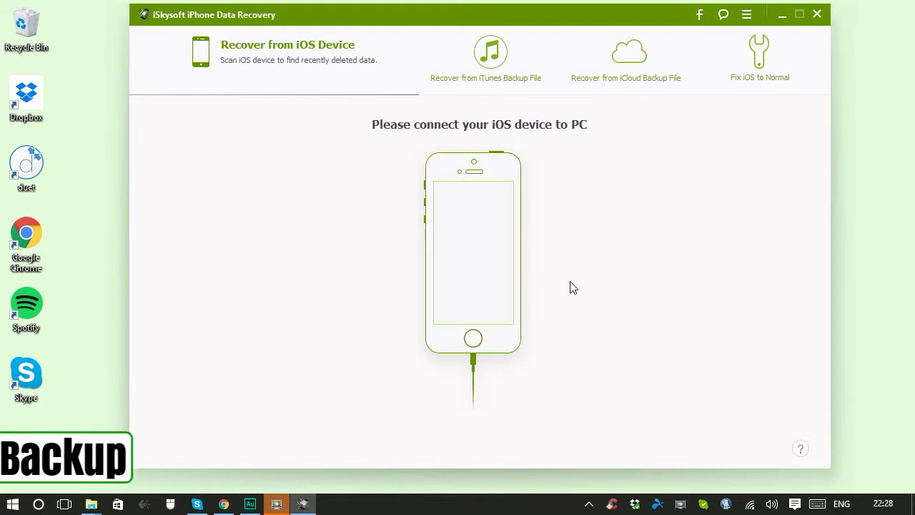
# - Scan the 03-24-2016 iPhone backup from the Recover from iTunes Backup File tab
pyautogui.click(498, 81)
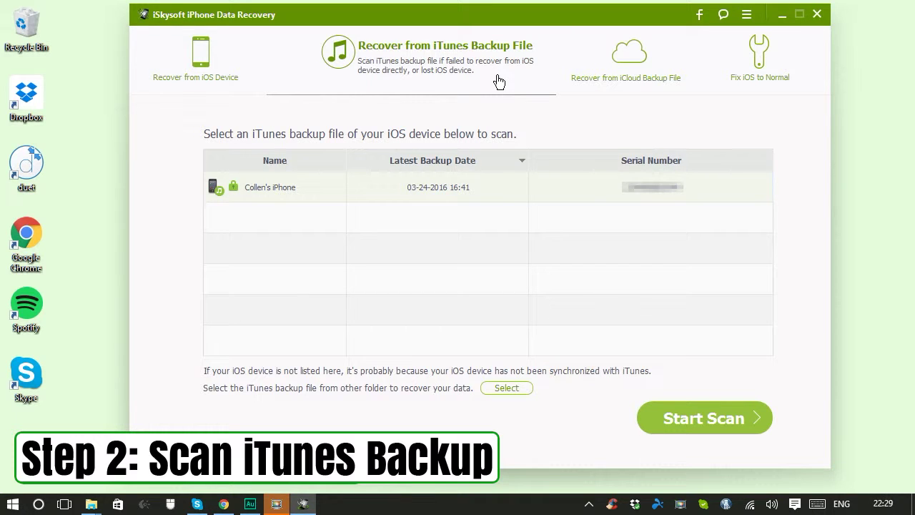
pyautogui.click(693, 420)
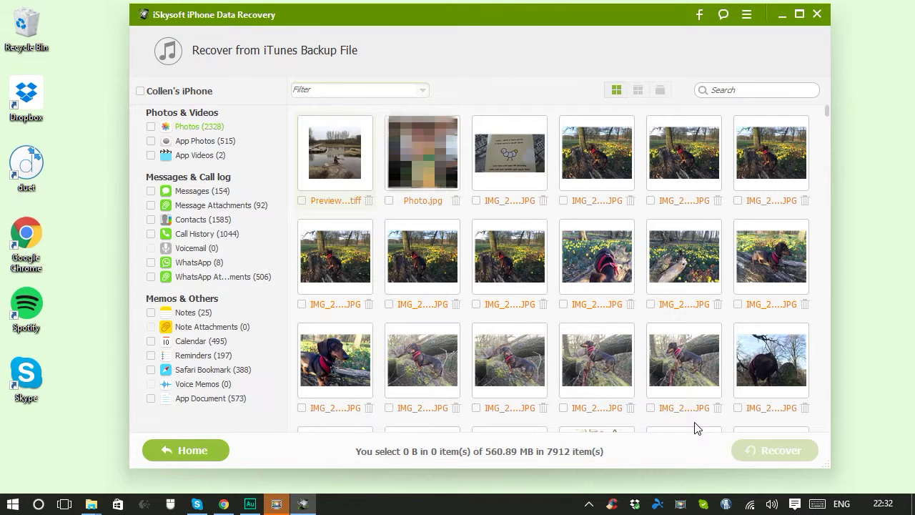
# - Select all 7912 items found in the iTunes backup scan
pyautogui.click(301, 200)
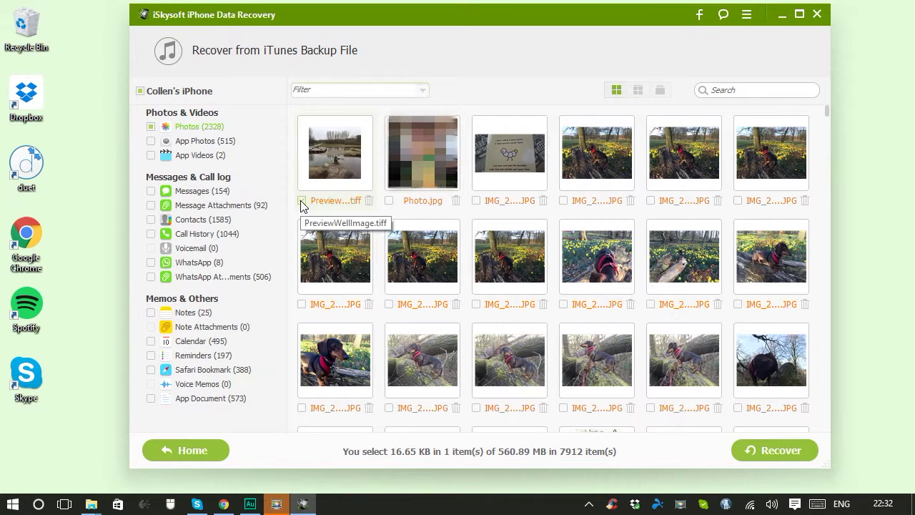
pyautogui.click(151, 126)
pyautogui.click(140, 92)
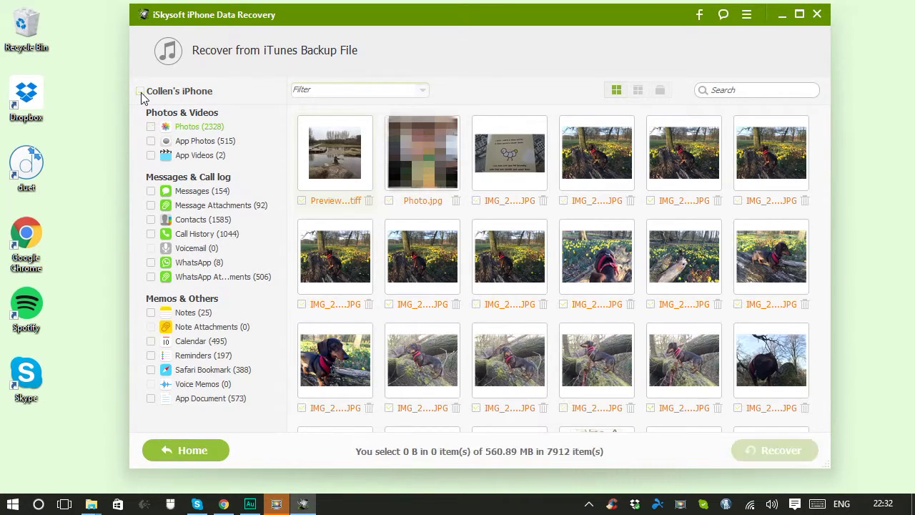
pyautogui.click(140, 92)
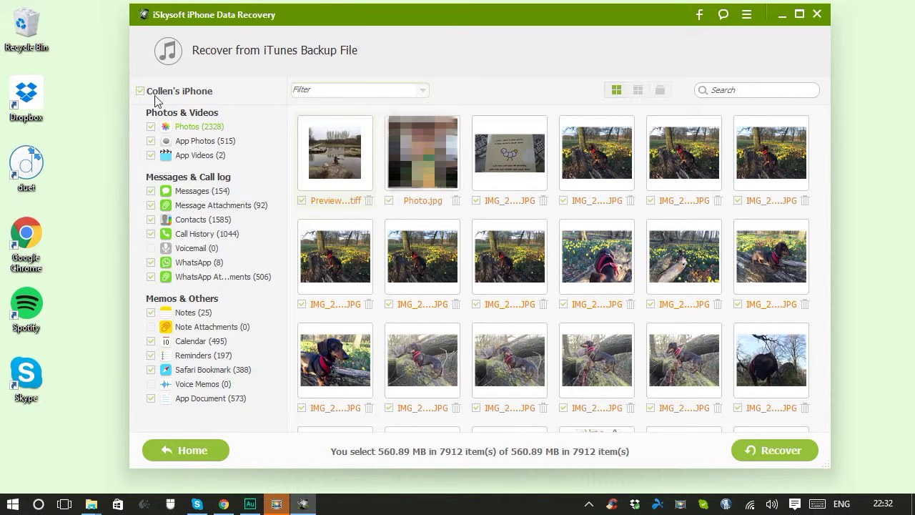
# - Check the recovery destination choices, dismiss them, and head back Home
pyautogui.click(782, 455)
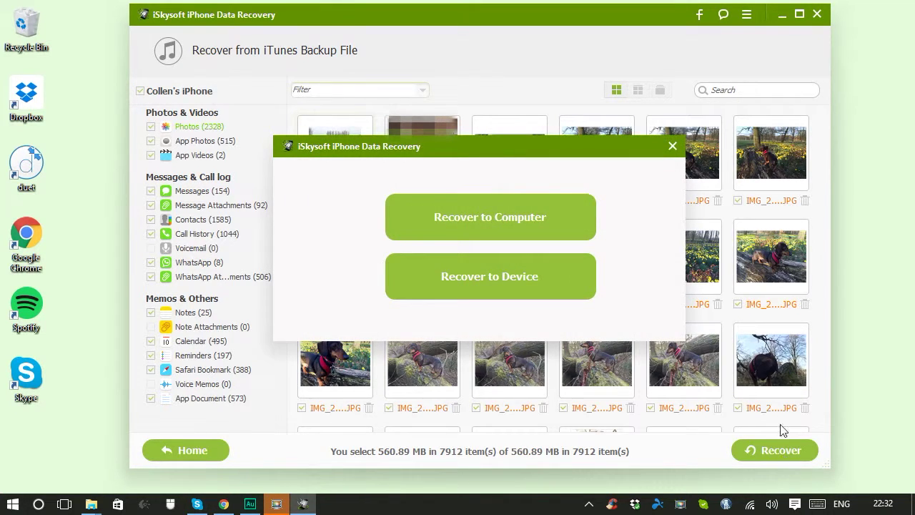
pyautogui.click(671, 145)
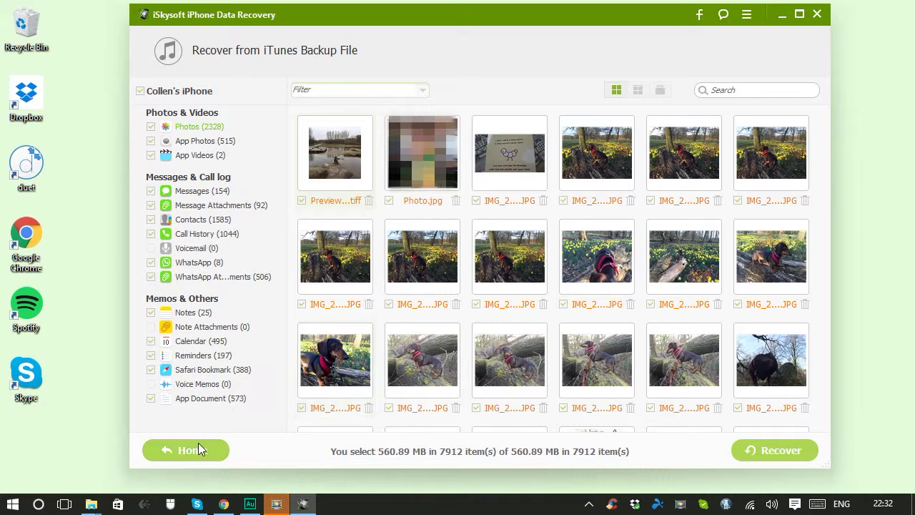
pyautogui.click(196, 445)
# - Confirm leaving the results, then sign in on the iCloud Backup tab with the Apple ID and password
pyautogui.click(555, 280)
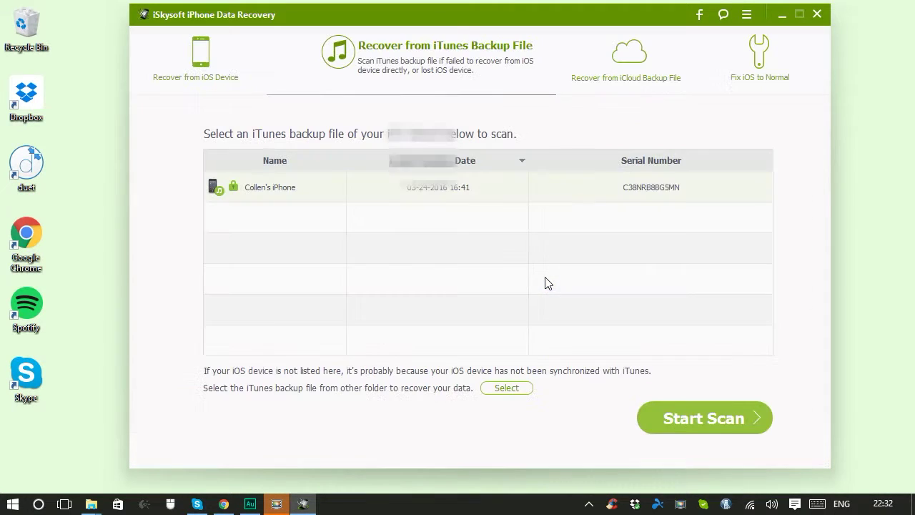
pyautogui.click(638, 71)
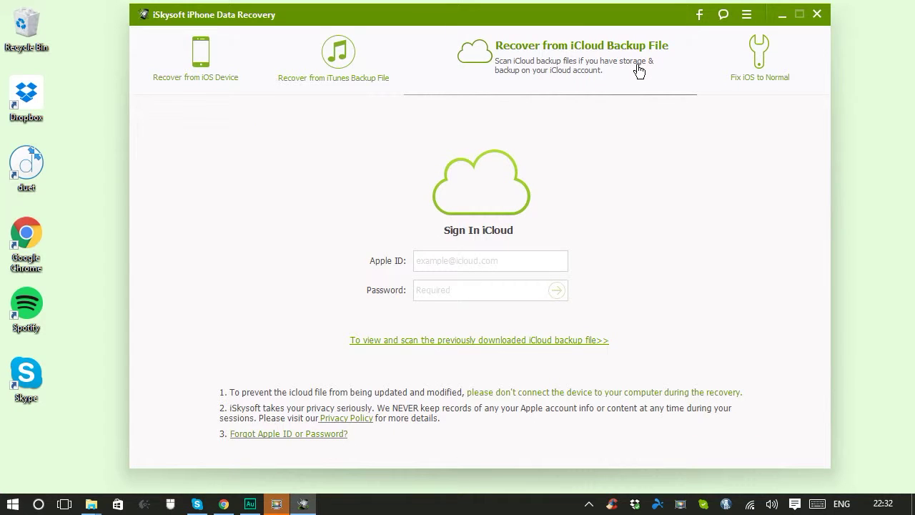
pyautogui.hotkey('ctrl', 'v')
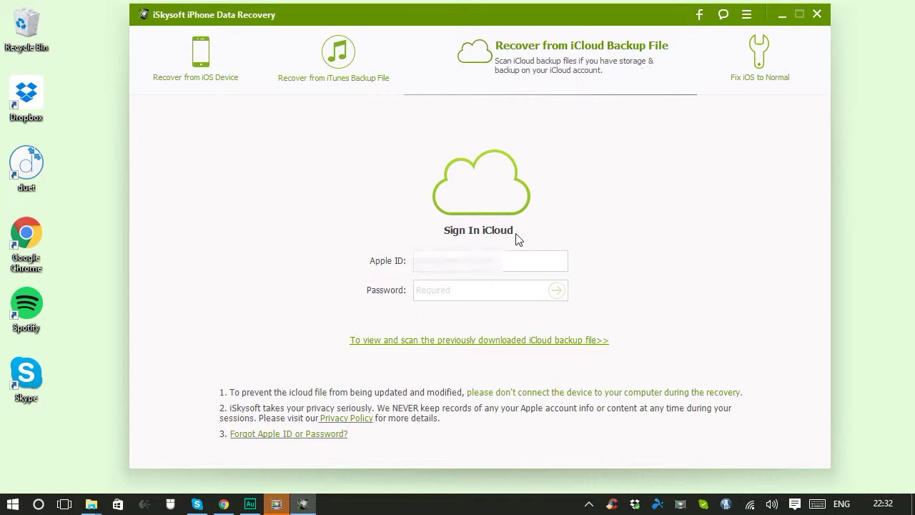
pyautogui.write('xxxxxxxxxxxxxxxxxxx.com')
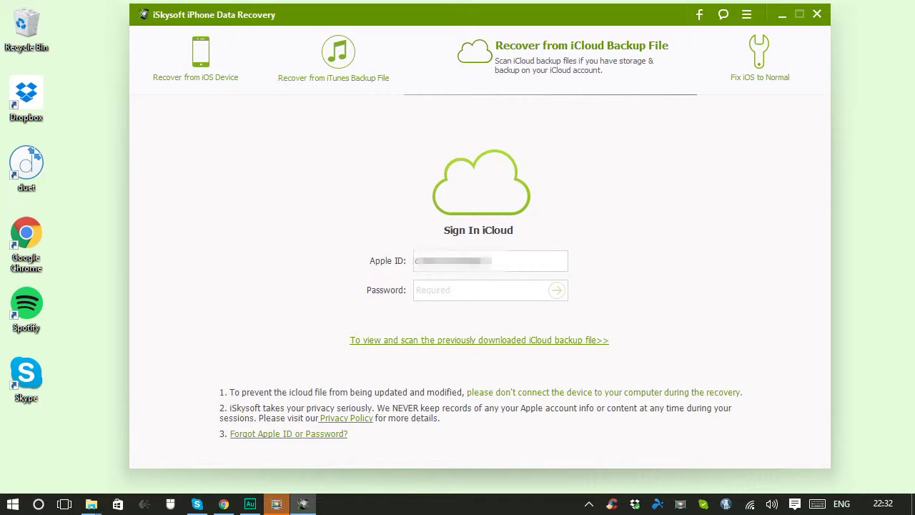
pyautogui.press('Tab')
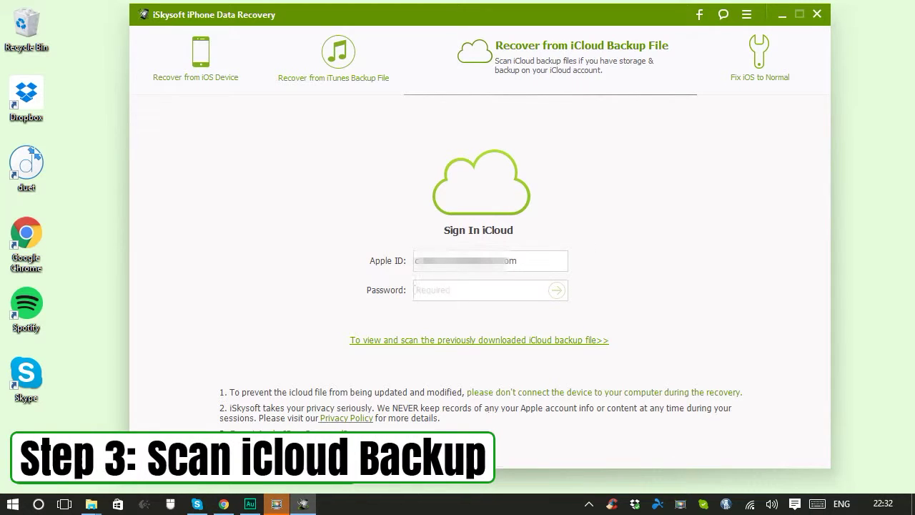
pyautogui.write('xxxxxxxxxx')
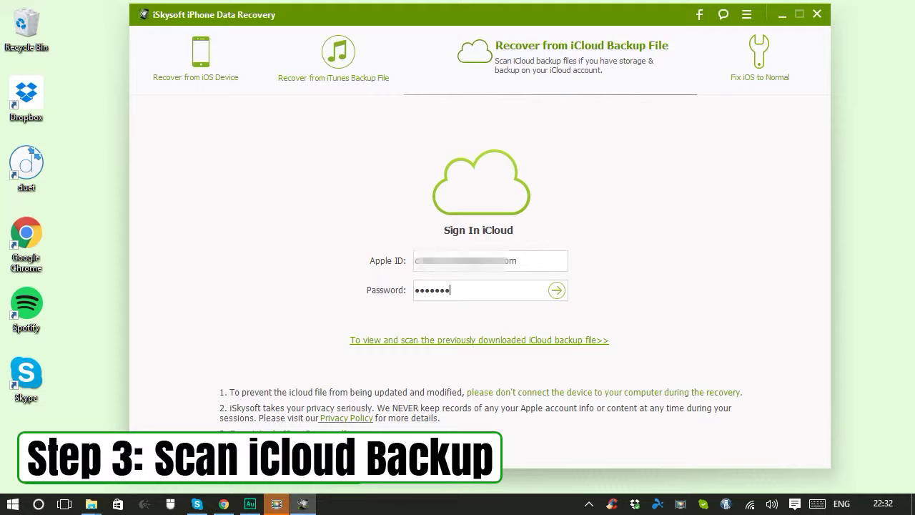
pyautogui.press('Return')
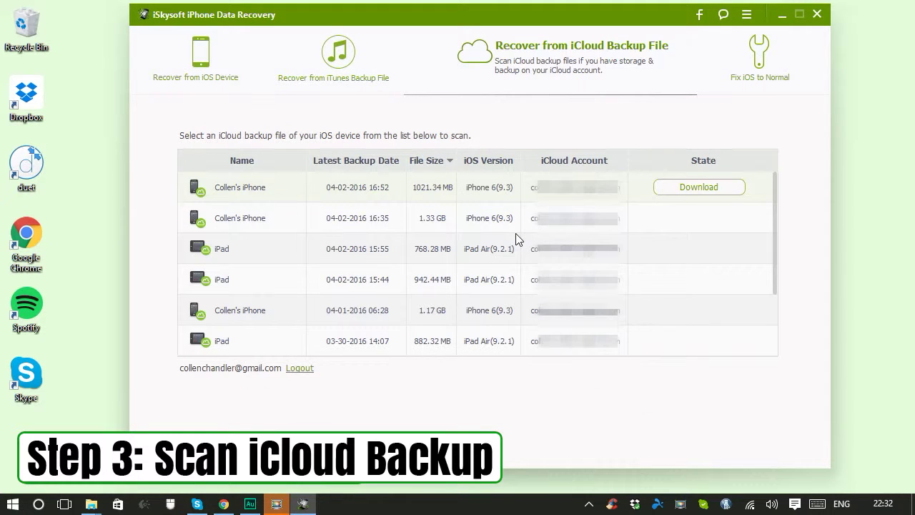
# - Scan the already downloaded 03-25-2016 iPhone iCloud backup
pyautogui.scroll(-3, 699, 280)
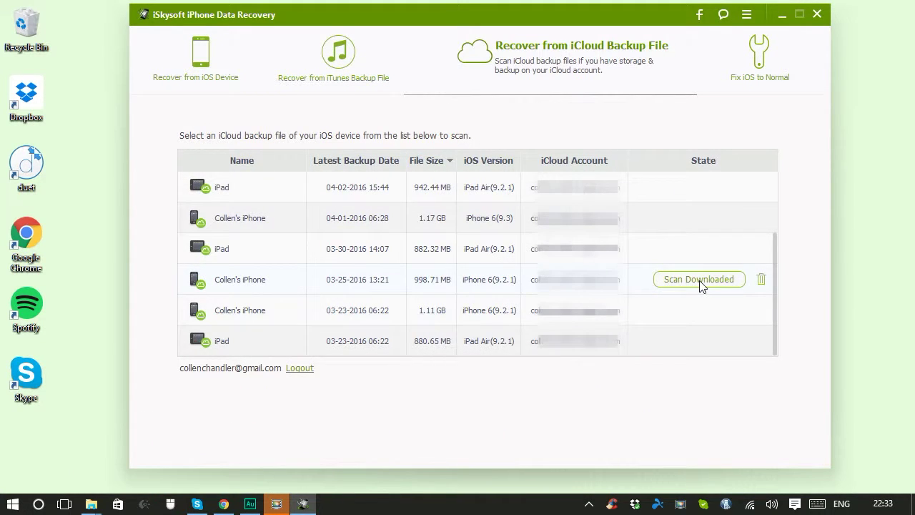
pyautogui.click(699, 279)
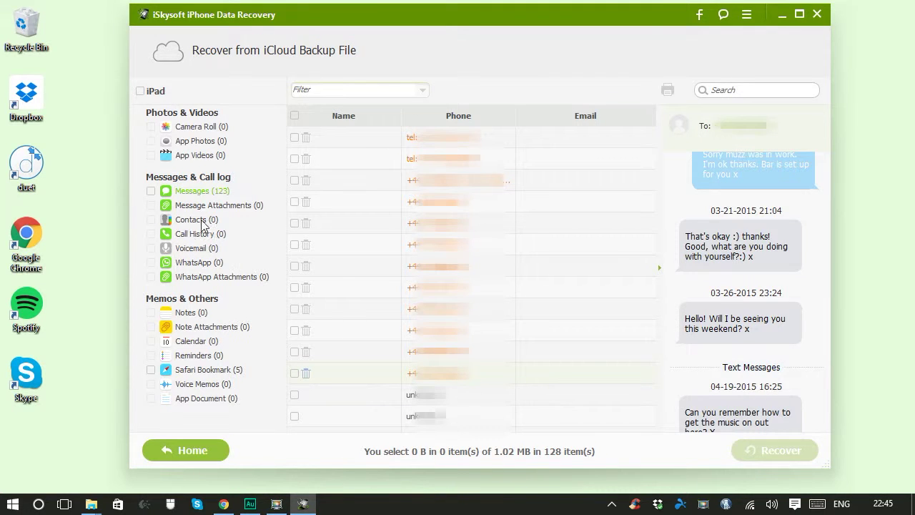
# - Select all 128 iCloud backup items, then review and dismiss the recovery destination choices
pyautogui.click(353, 270)
pyautogui.click(294, 268)
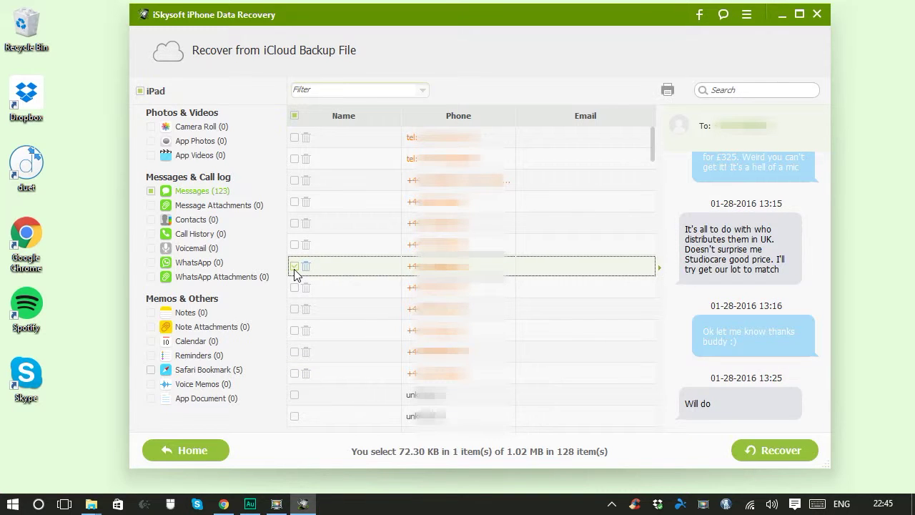
pyautogui.click(151, 191)
pyautogui.click(139, 92)
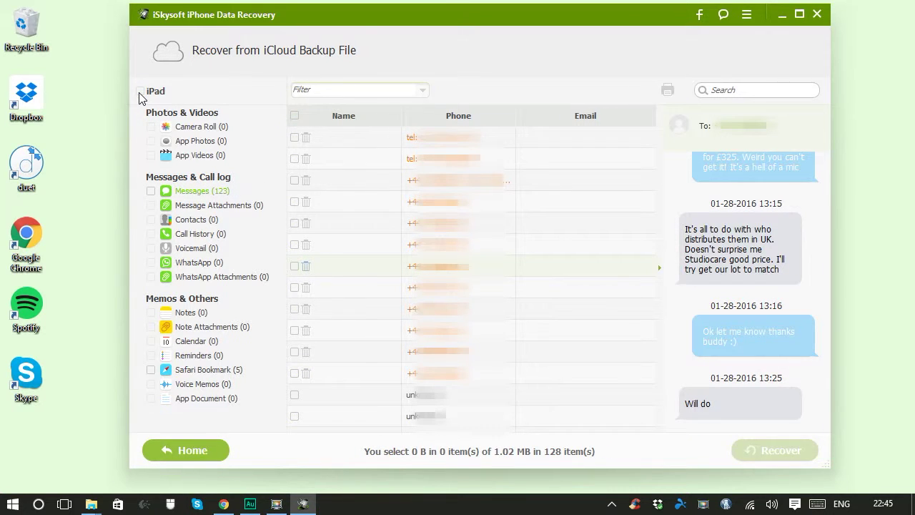
pyautogui.click(139, 91)
pyautogui.click(789, 459)
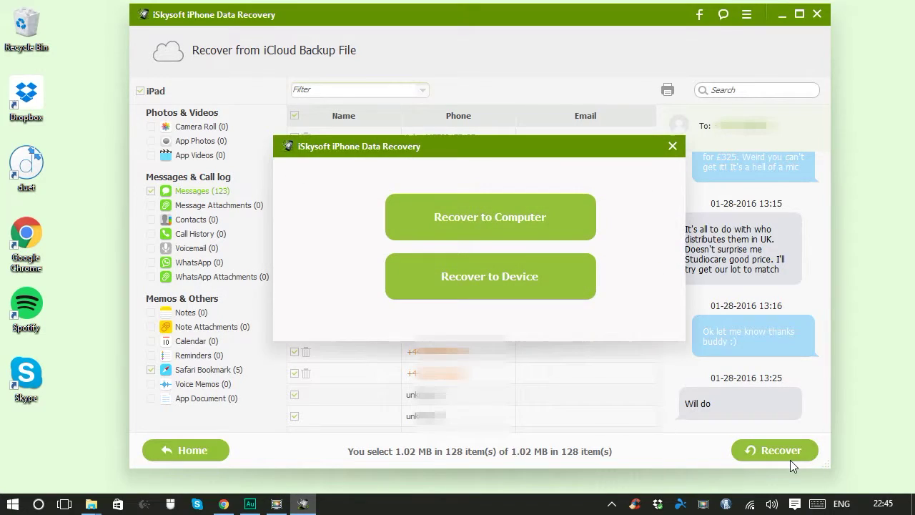
pyautogui.click(671, 148)
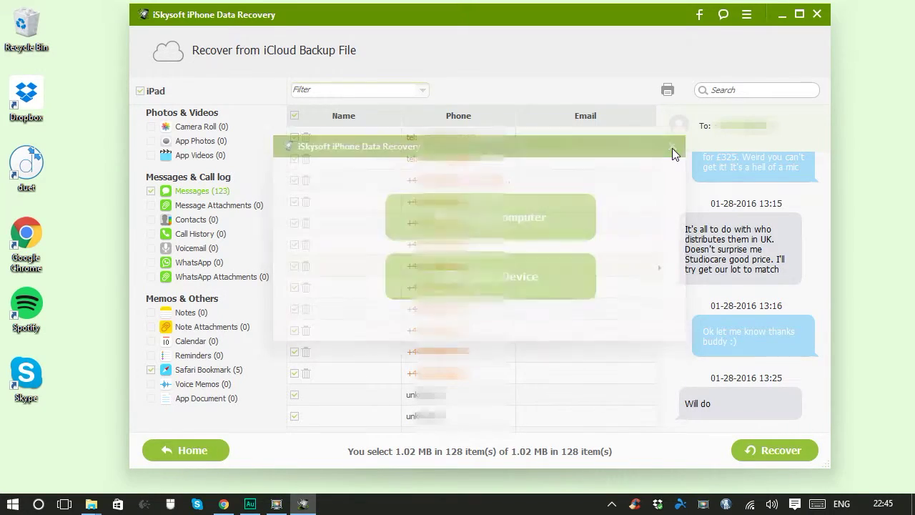